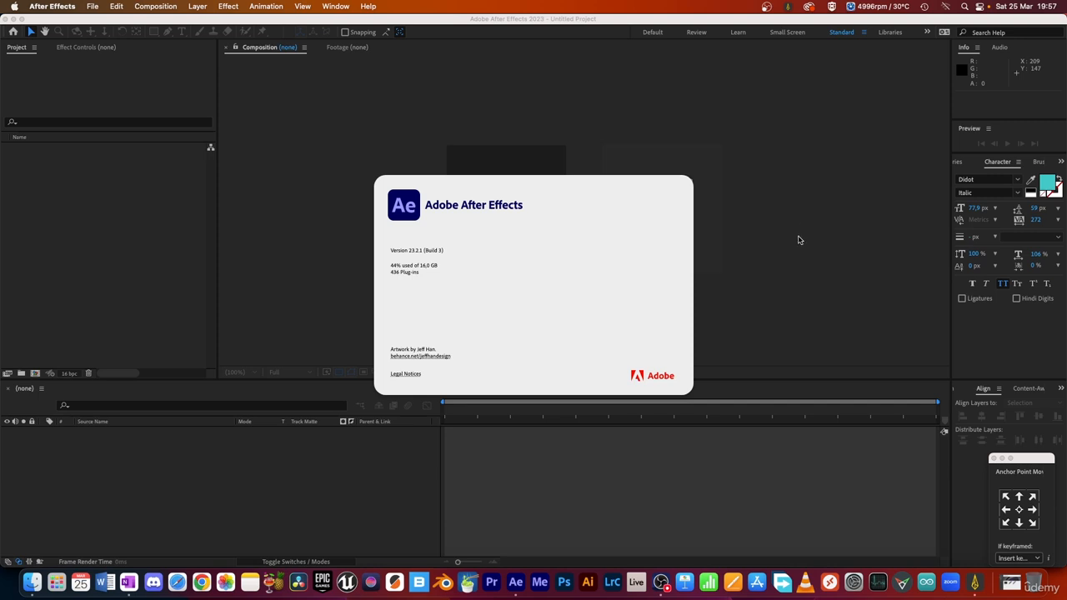
# - Dismiss the splash window and import Footage_Clip1_1080.mov from the course's Footage folder into the project
pyautogui.click(577, 333)
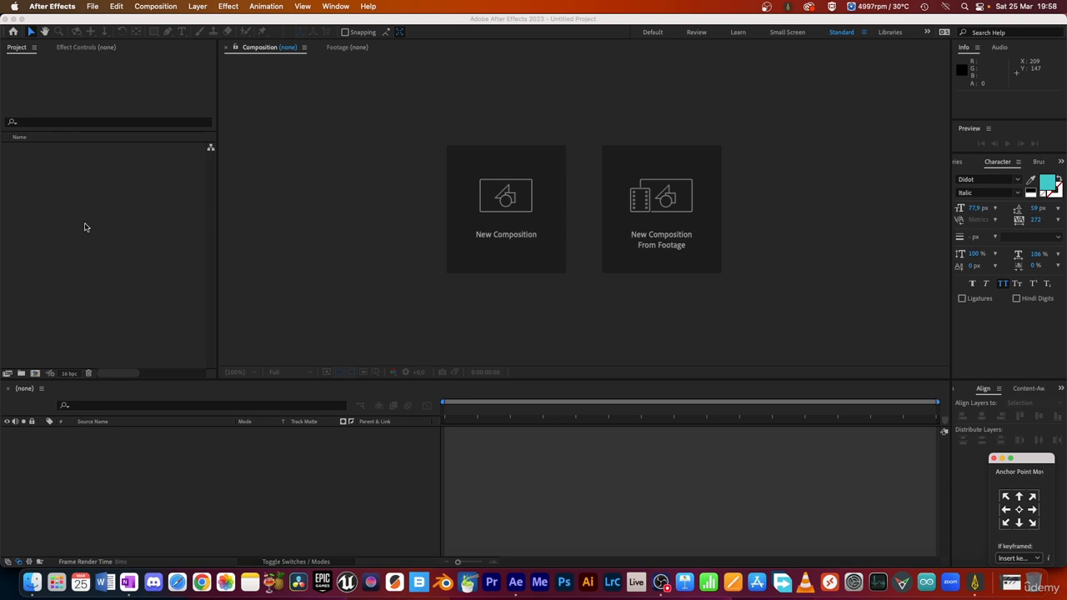
pyautogui.doubleClick(102, 260)
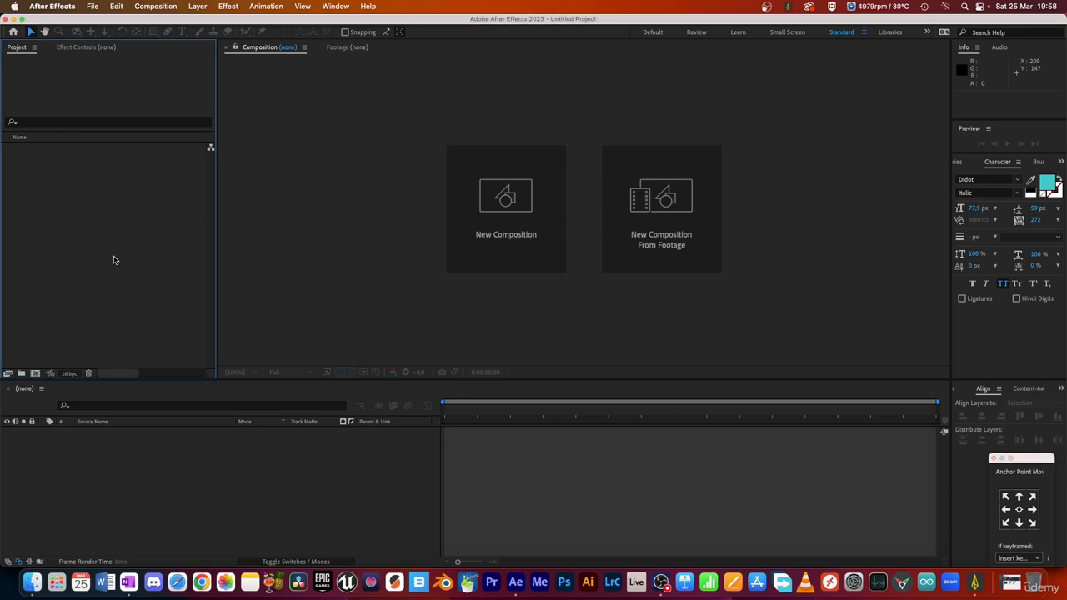
pyautogui.click(567, 56)
pyautogui.click(574, 67)
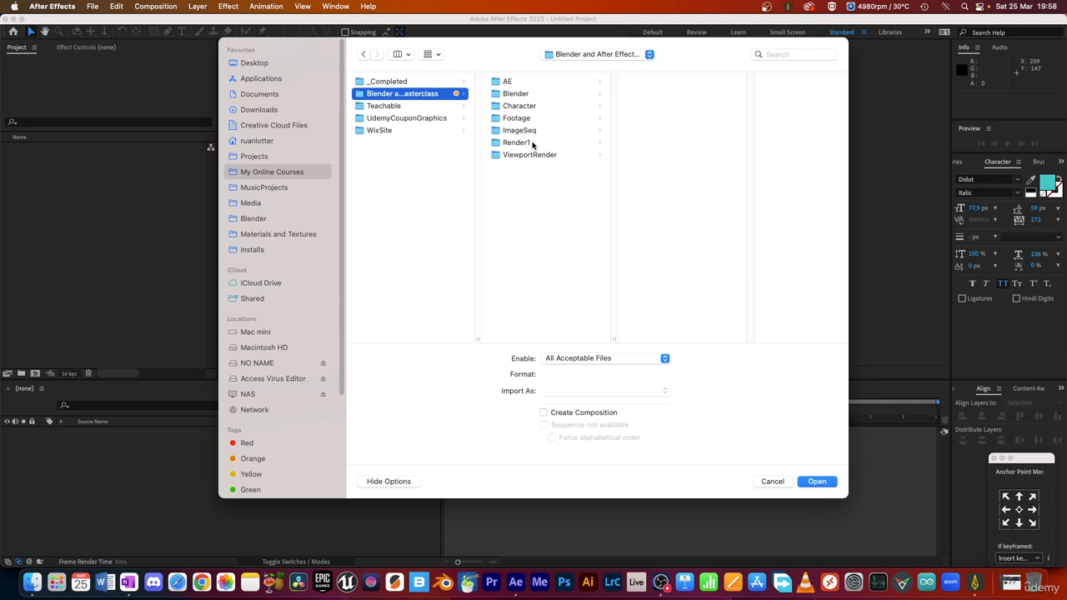
pyautogui.click(518, 120)
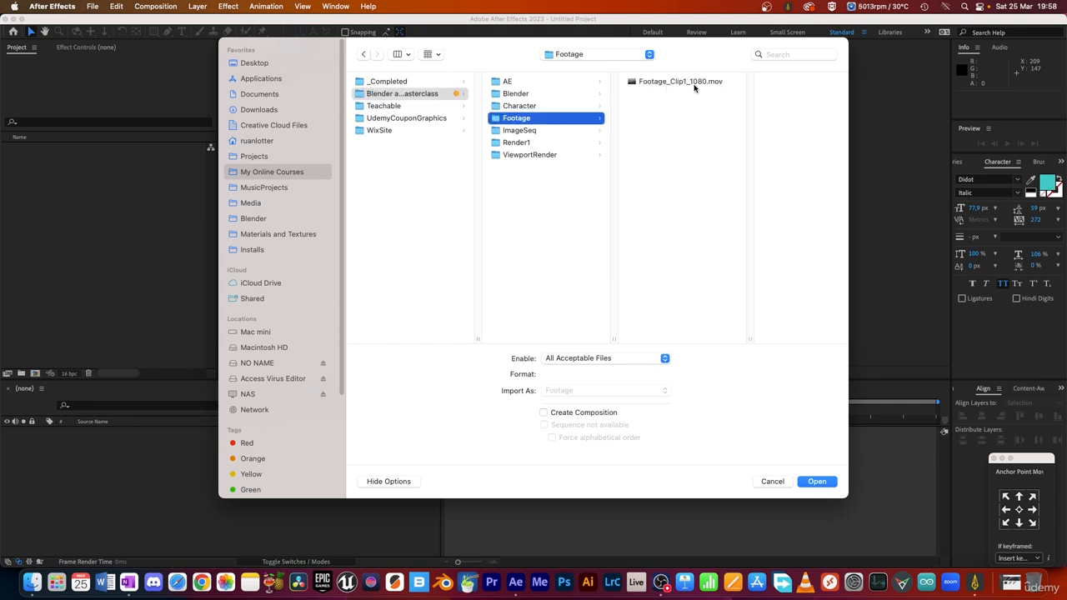
pyautogui.click(680, 82)
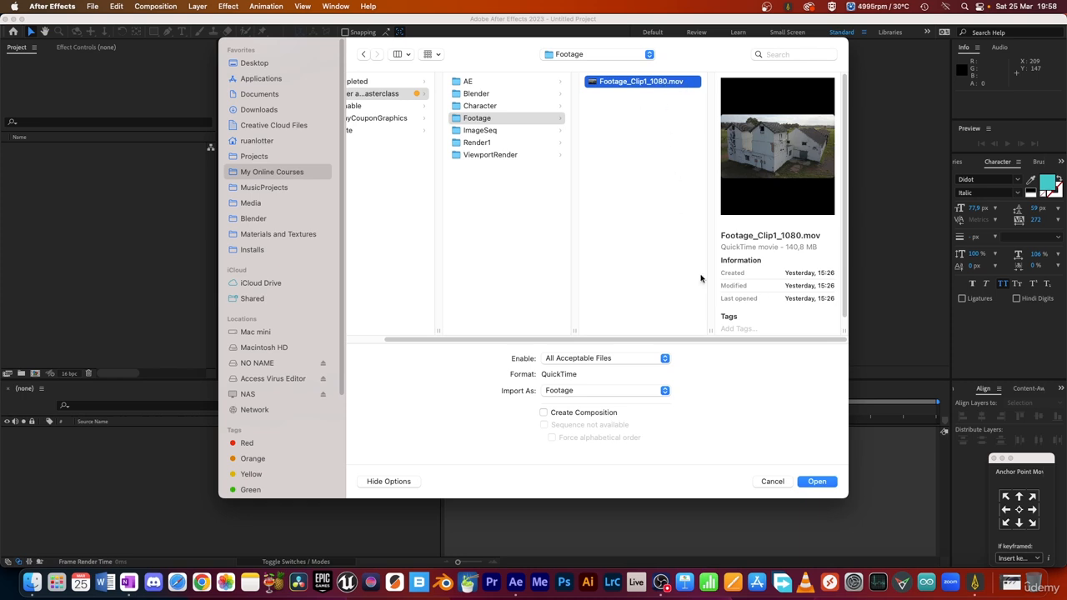
pyautogui.click(818, 482)
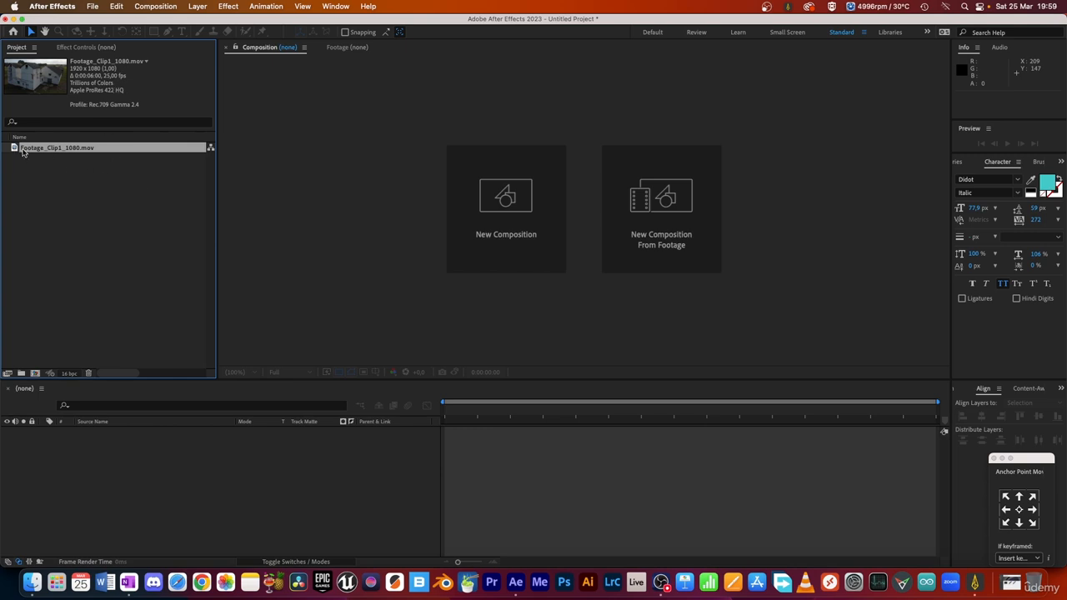
# - Create a new composition from Footage_Clip1_1080.mov and scrub through its timeline back to the first frame
pyautogui.moveTo(14, 150); pyautogui.dragTo(23, 373)
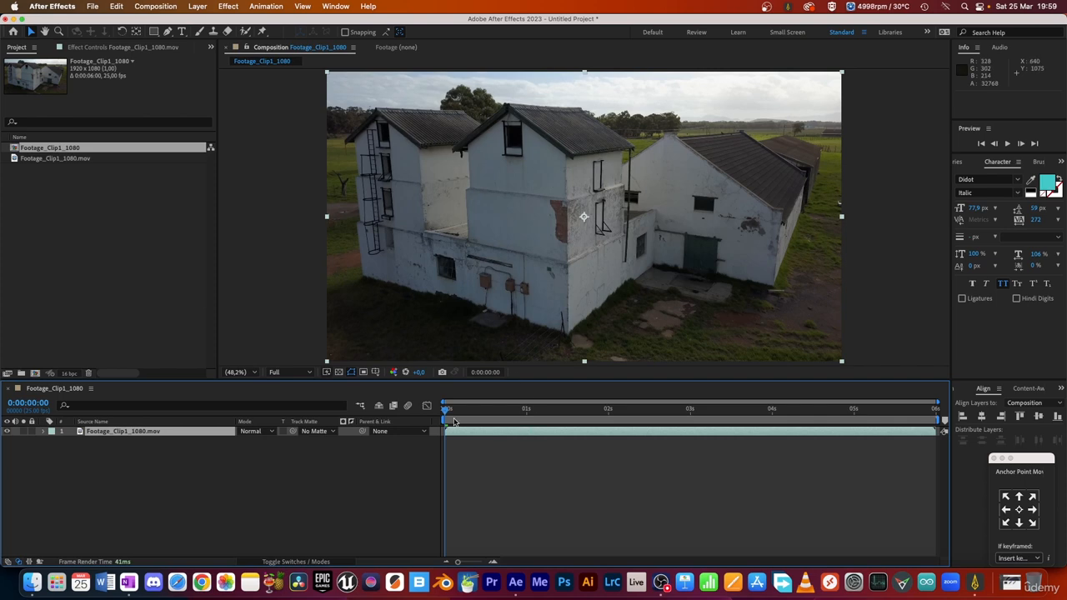
pyautogui.click(609, 409)
pyautogui.moveTo(611, 415); pyautogui.dragTo(350, 438)
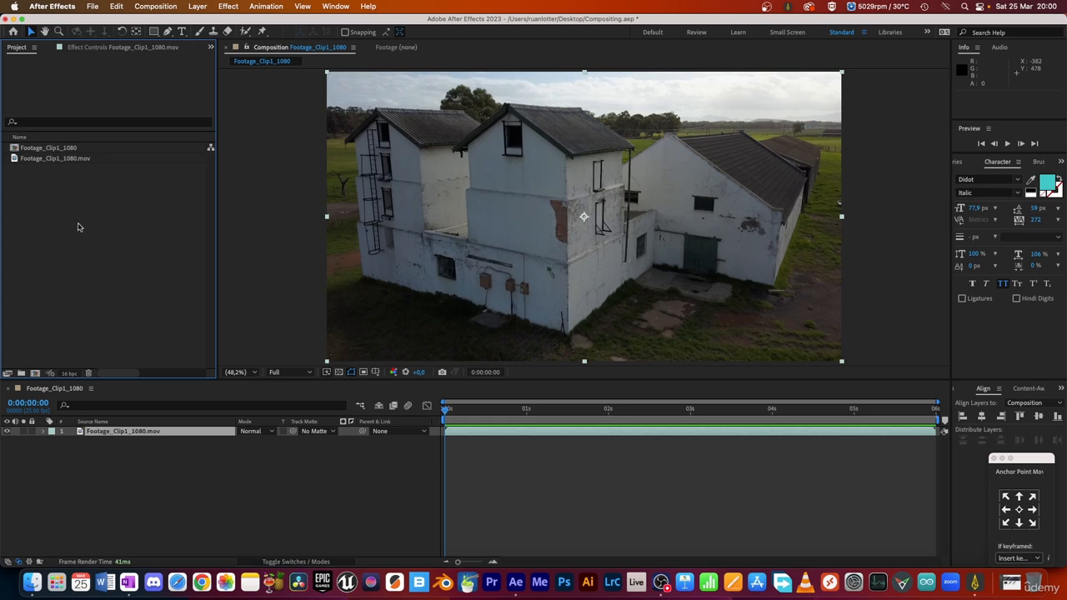
# - Import the Render1 frames as footage, starting from Render1_0001.exr with the OpenEXR Sequence option enabled
pyautogui.doubleClick(109, 244)
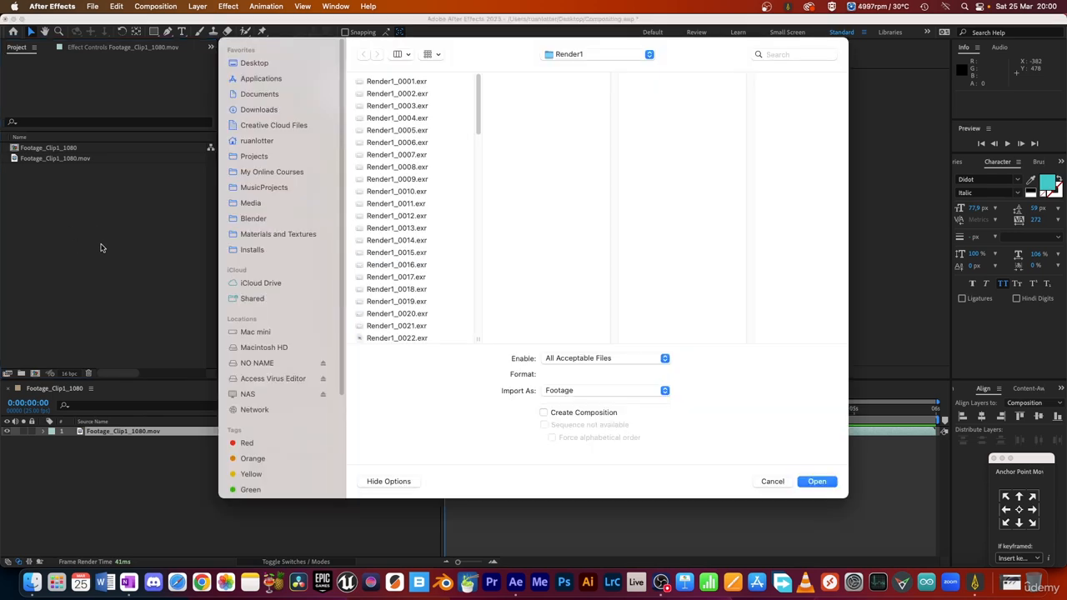
pyautogui.click(408, 93)
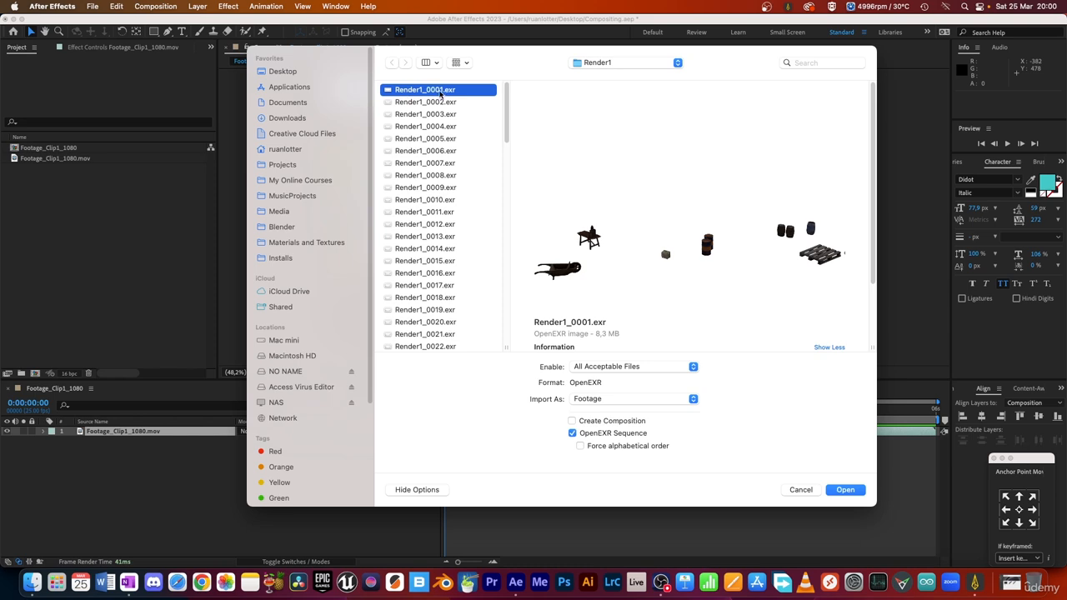
pyautogui.scroll(-4, 500, 124)
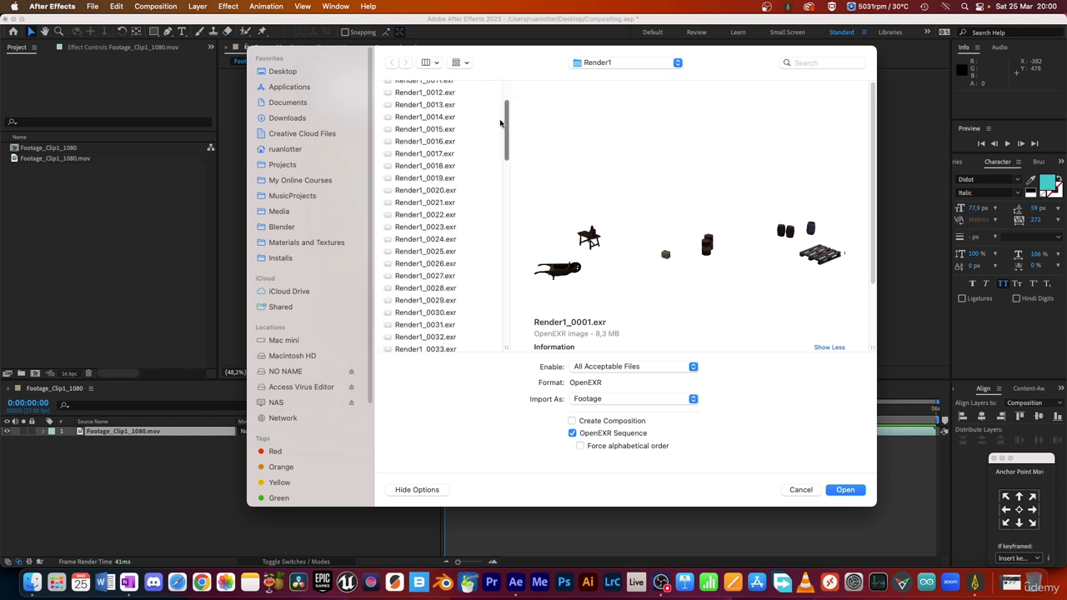
pyautogui.moveTo(501, 123); pyautogui.dragTo(506, 96)
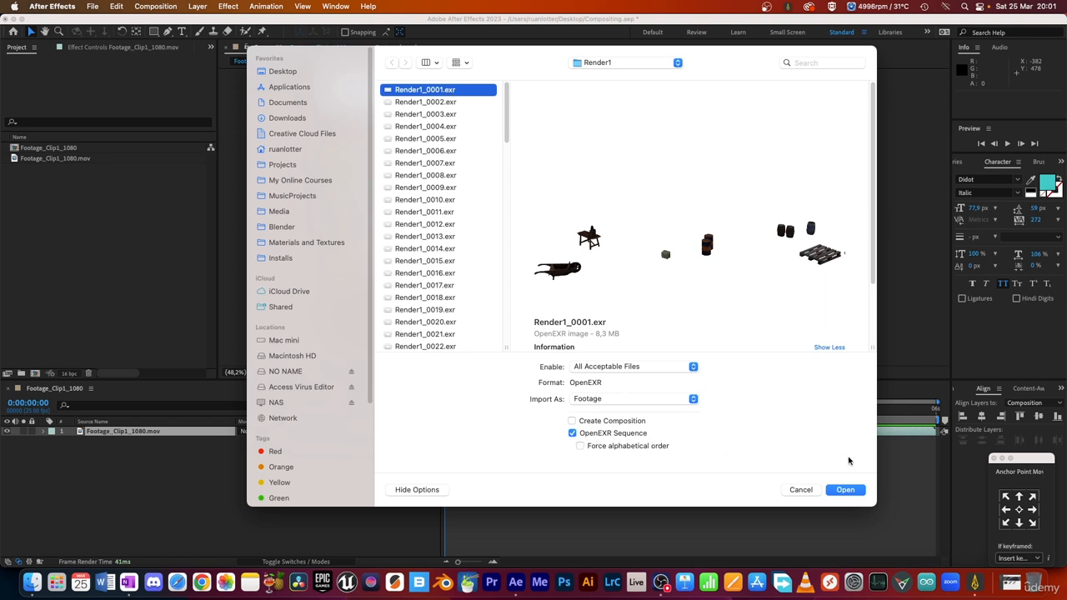
pyautogui.click(845, 491)
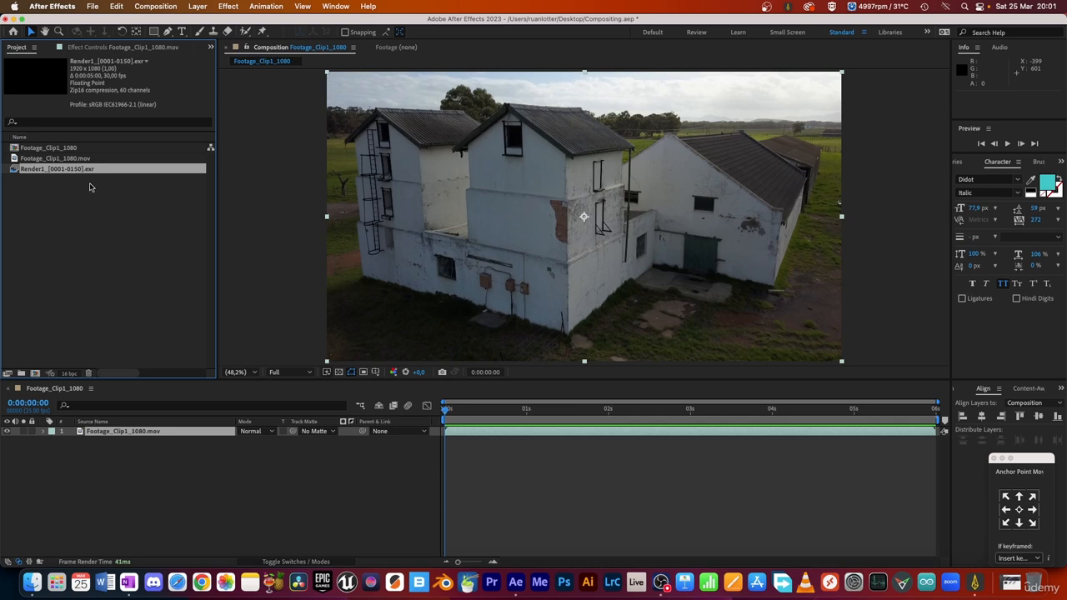
# - Interpret the Render1 EXR sequence at an assumed frame rate of 25 frames per second
pyautogui.rightClick(71, 170)
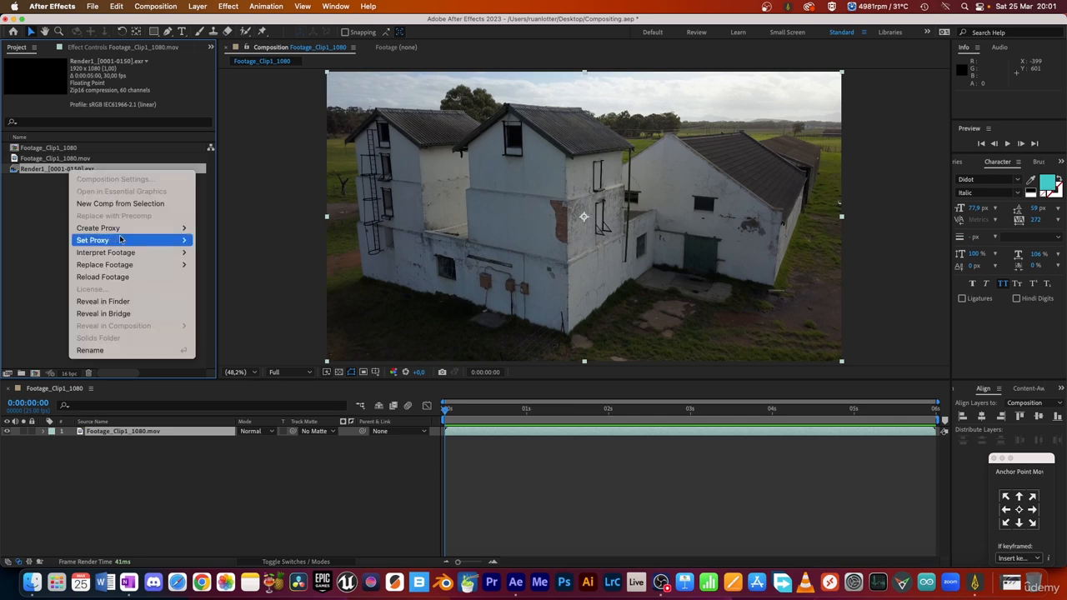
pyautogui.moveTo(92, 254)
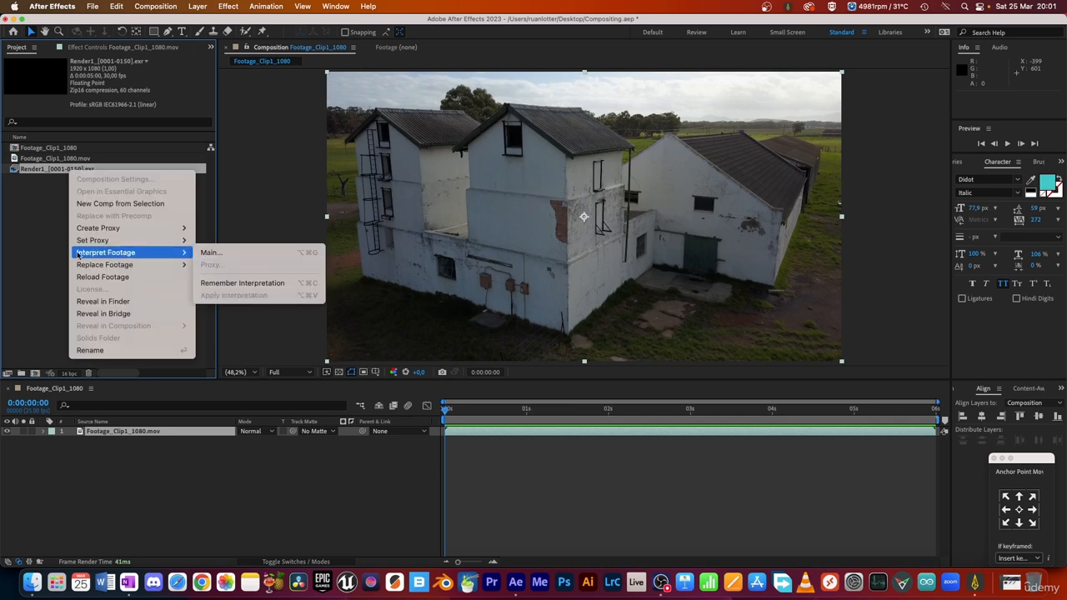
pyautogui.click(210, 253)
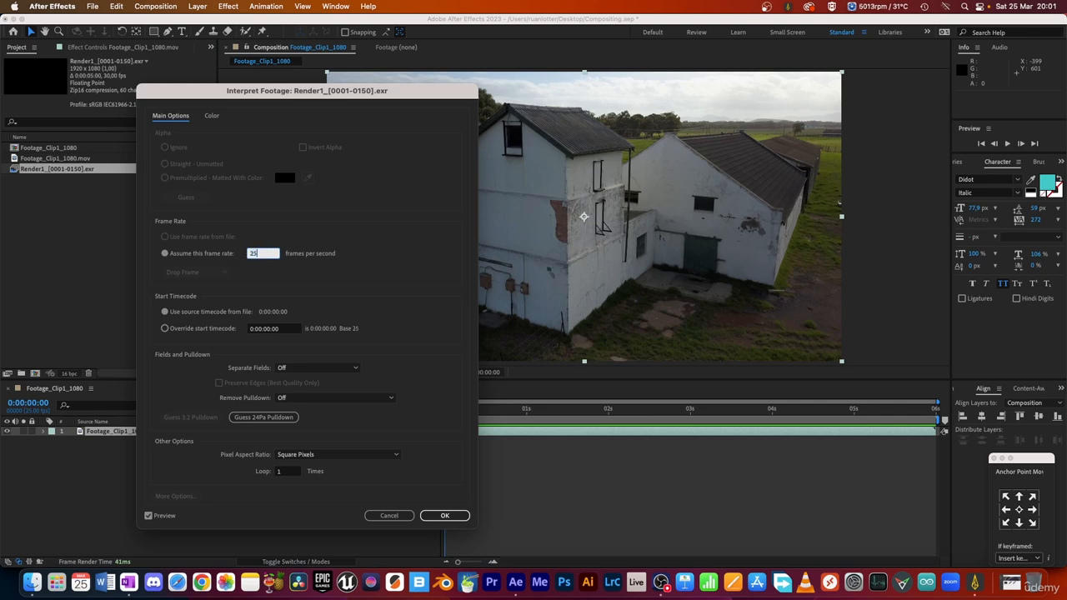
pyautogui.write('25')
pyautogui.press('Return')
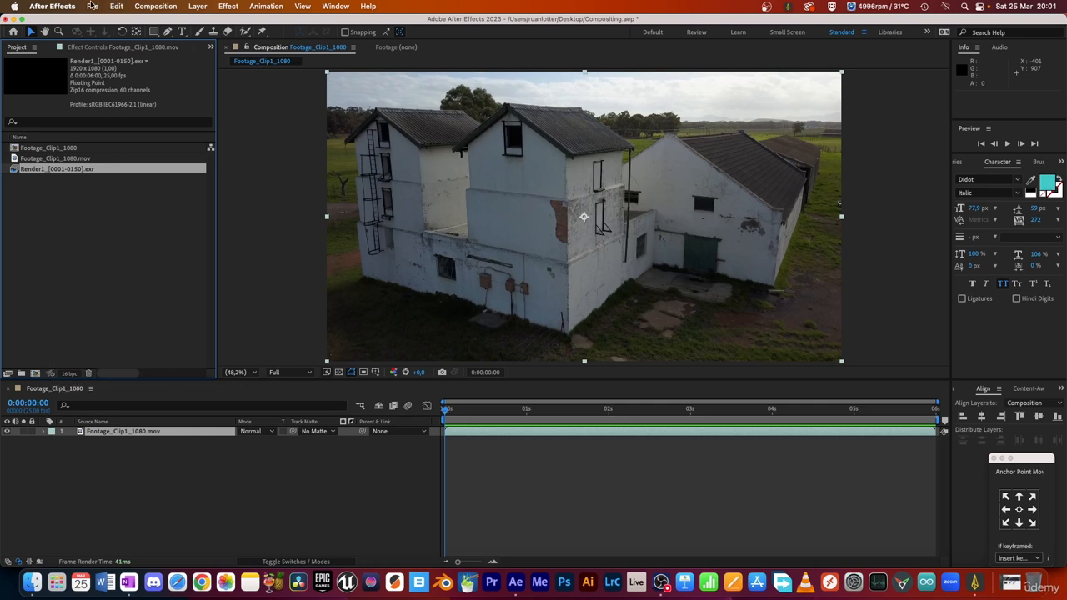
# - Set the project's working color space to sRGB IEC61966-2.1 in the project's color settings
pyautogui.click(92, 6)
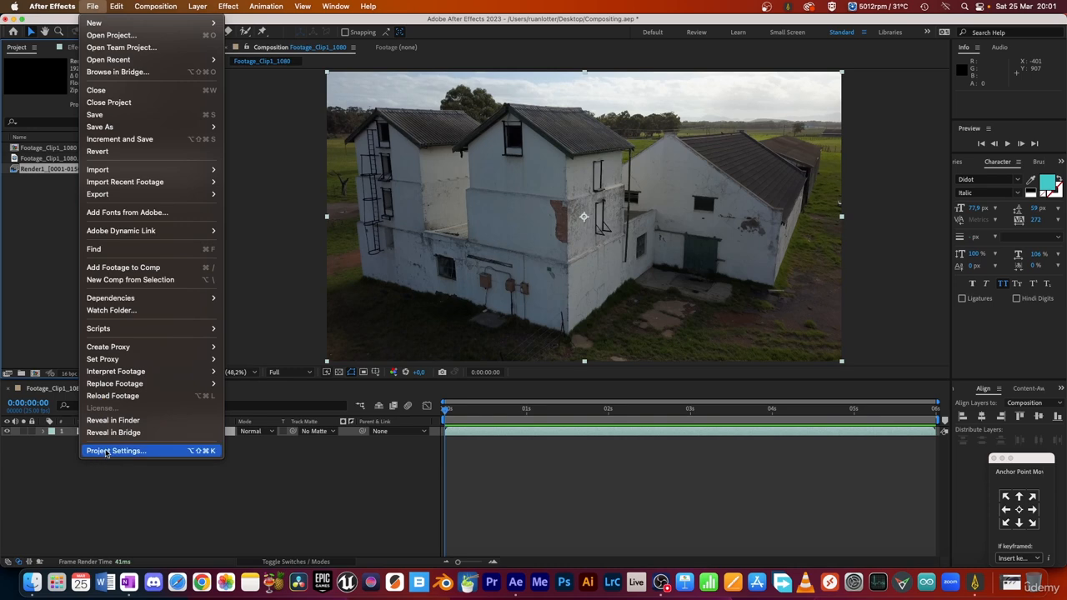
pyautogui.click(106, 451)
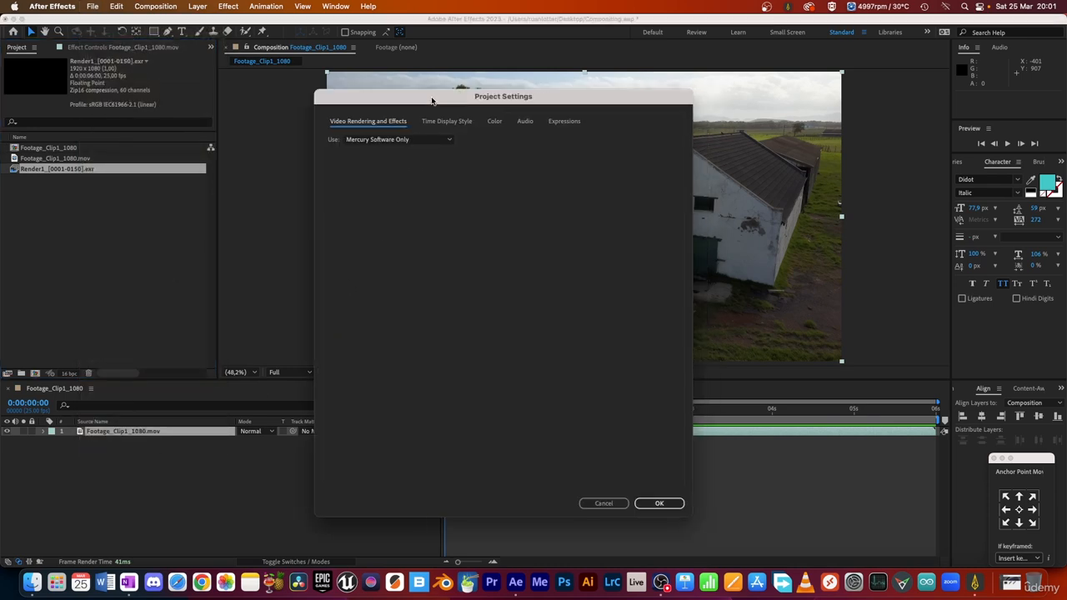
pyautogui.click(500, 123)
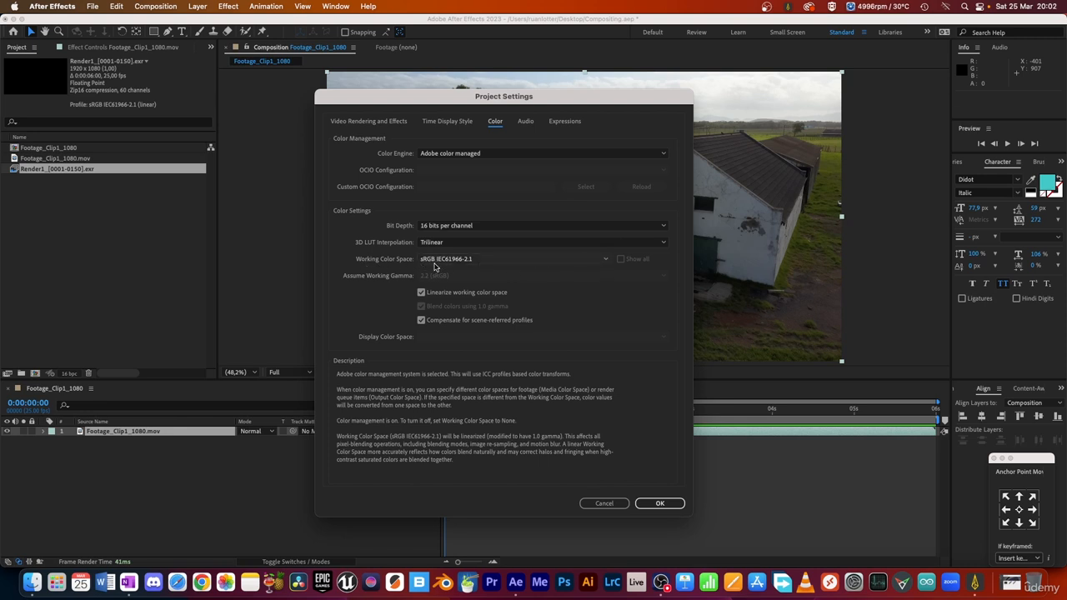
pyautogui.click(501, 260)
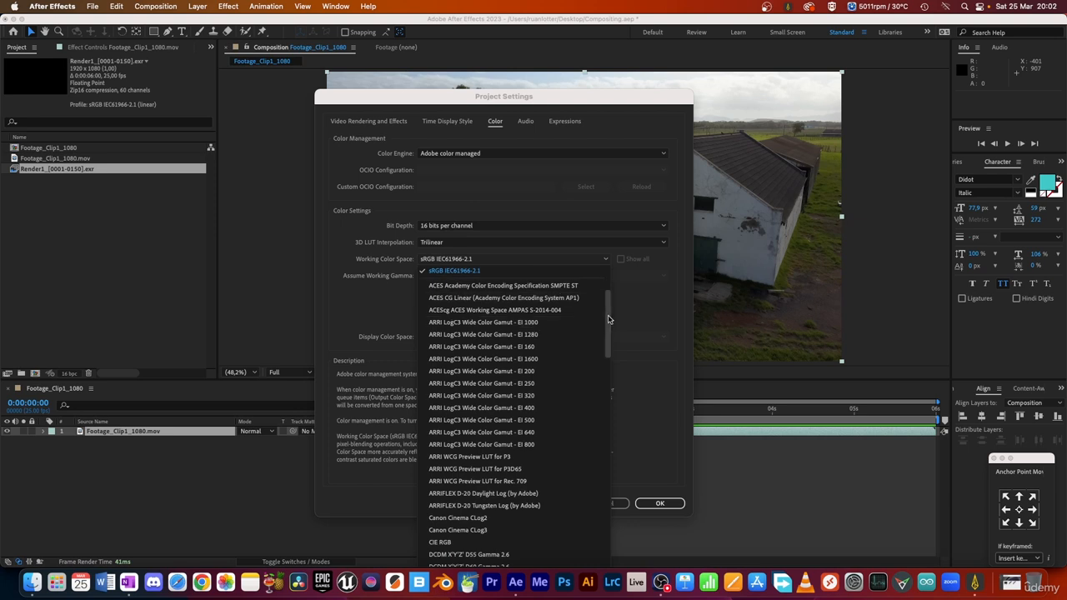
pyautogui.moveTo(609, 319); pyautogui.dragTo(606, 285)
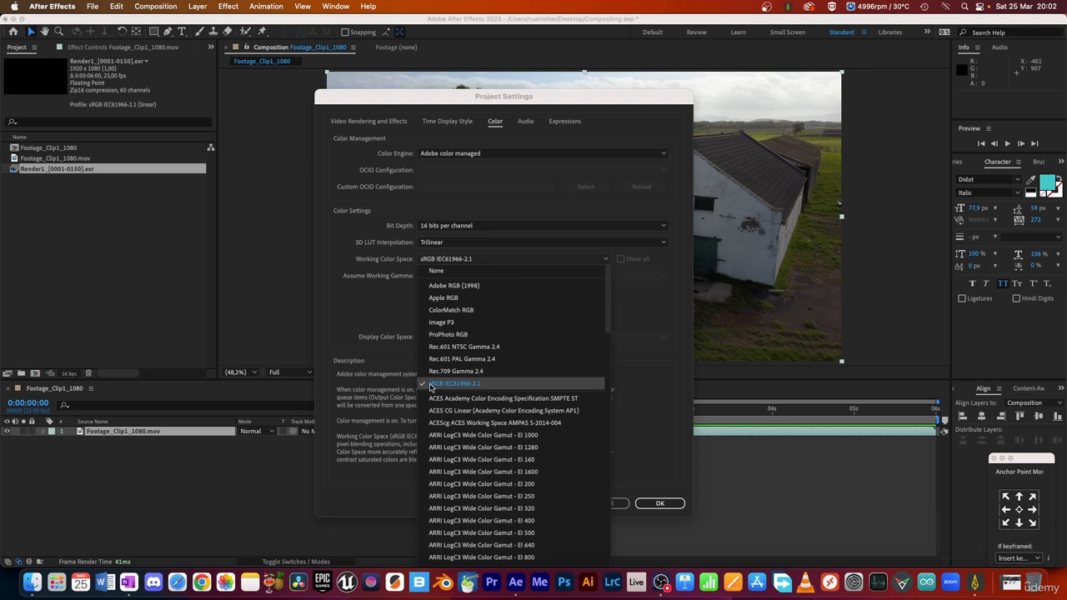
pyautogui.click(482, 387)
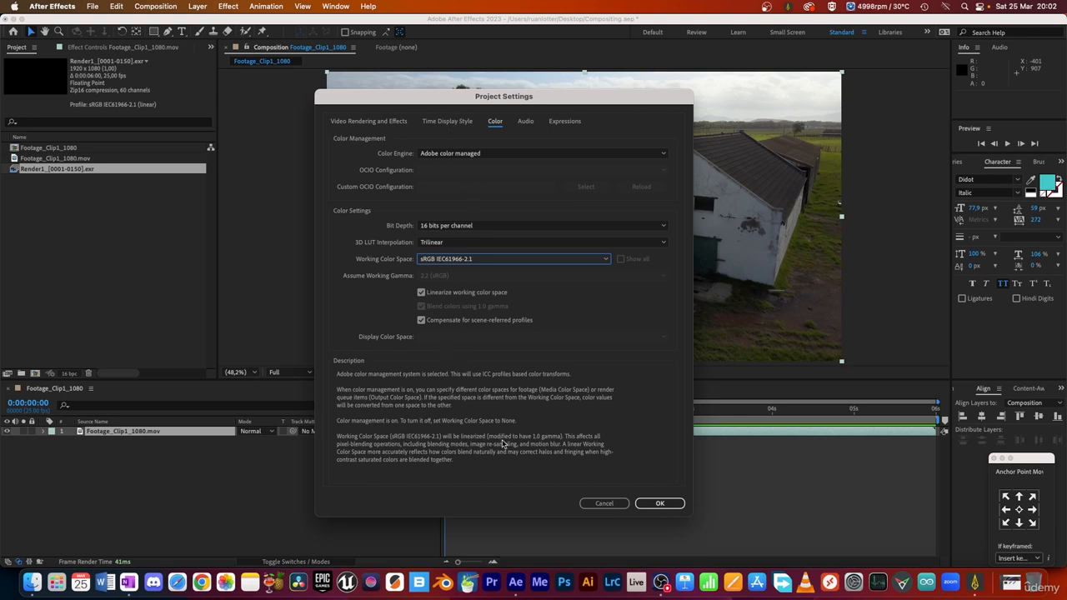
pyautogui.click(660, 505)
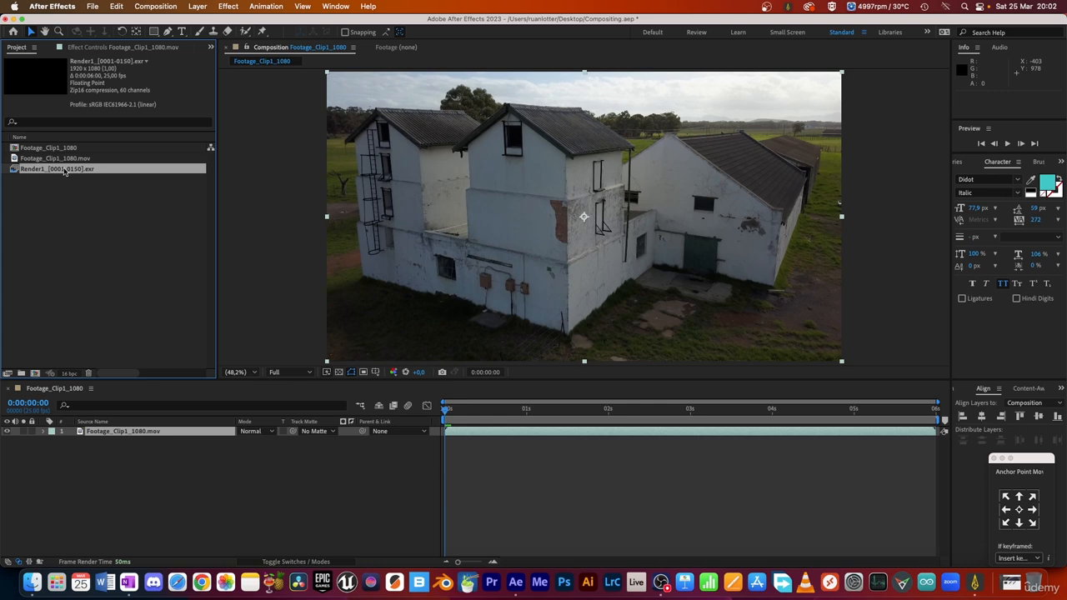
# - Interpret the Render1 EXR sequence's color with the media color space overridden to sRGB IEC61966-2.1 and Interpret As Linear Light set to On
pyautogui.rightClick(64, 171)
pyautogui.moveTo(103, 257)
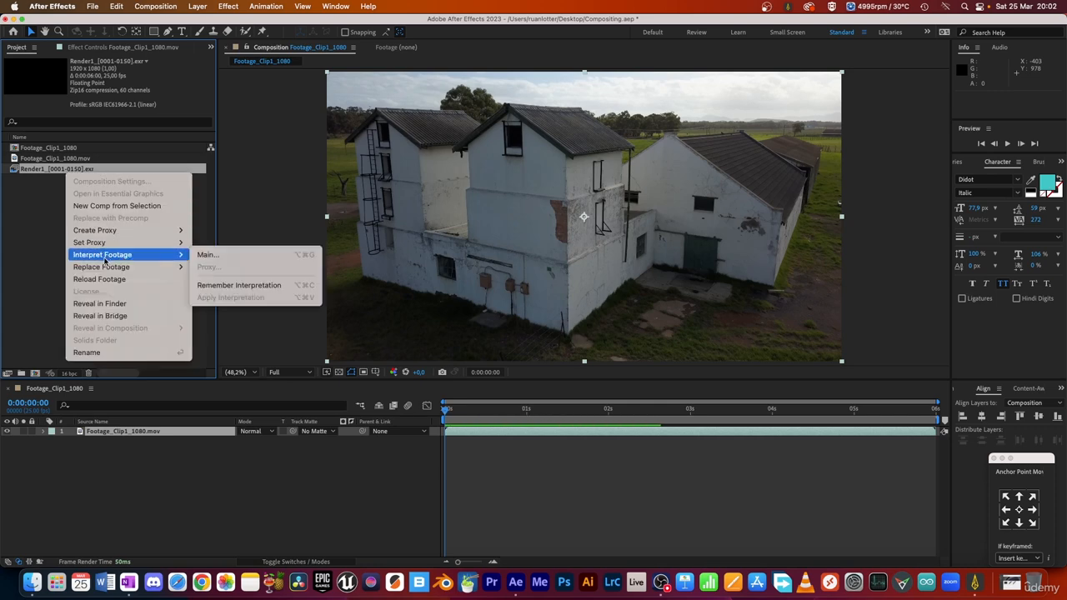
pyautogui.click(230, 261)
pyautogui.moveTo(257, 93); pyautogui.dragTo(449, 110)
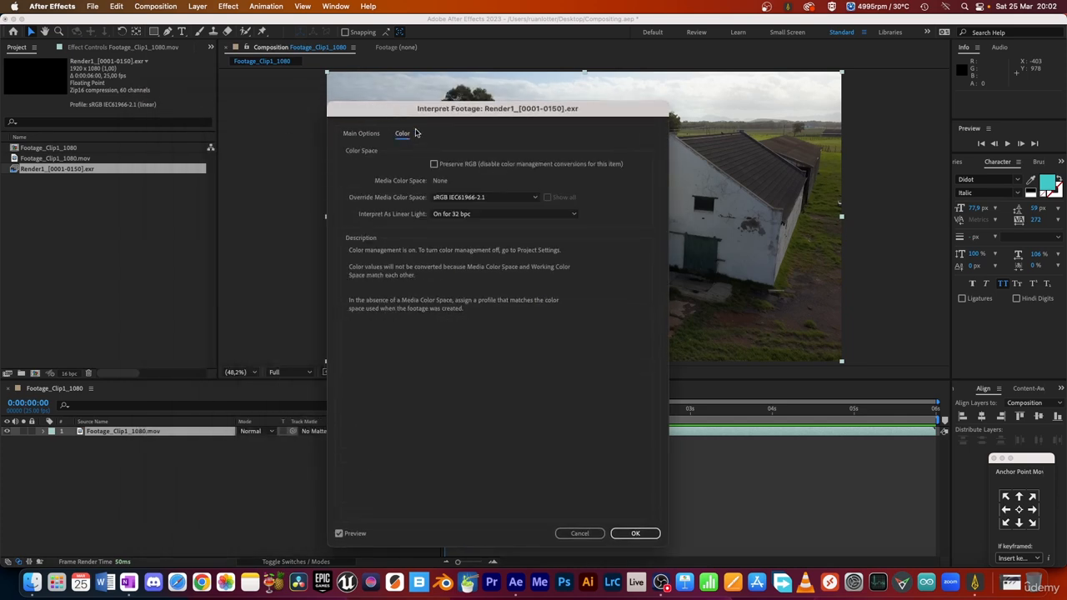
pyautogui.click(463, 199)
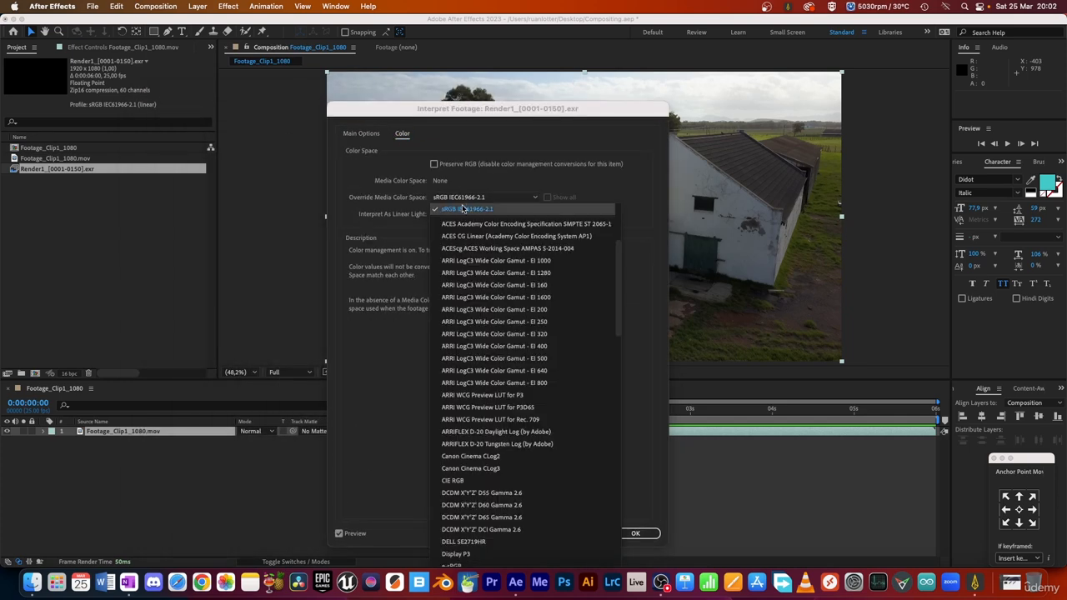
pyautogui.click(457, 211)
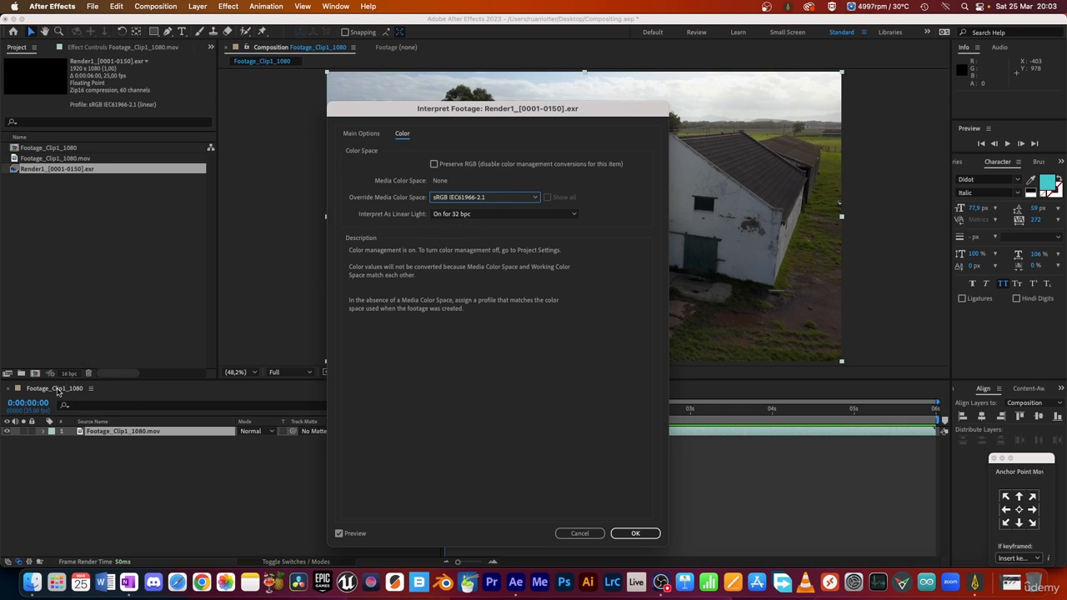
pyautogui.click(464, 215)
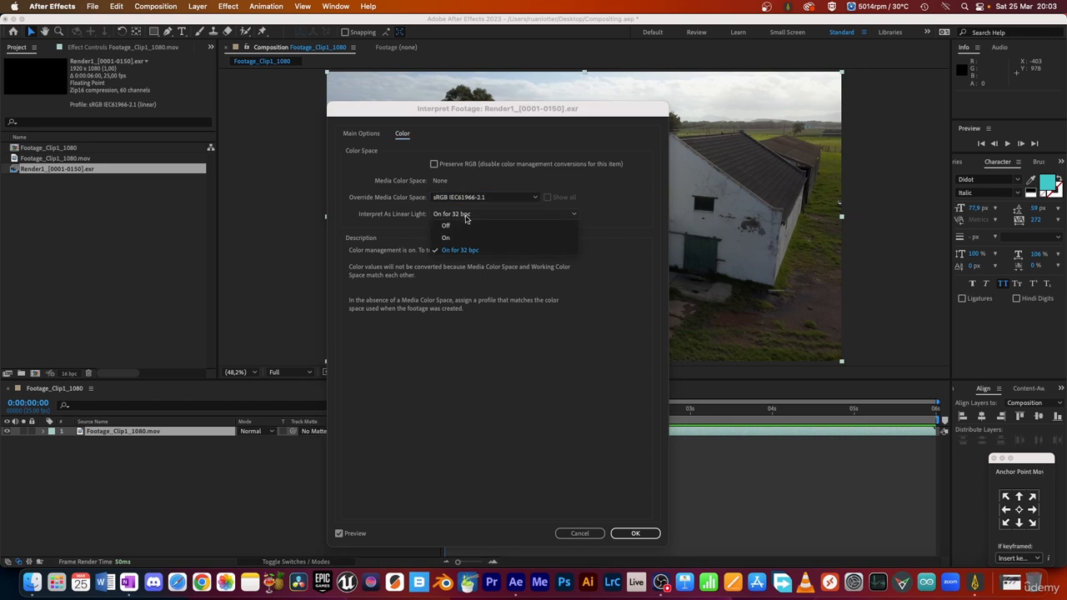
pyautogui.click(456, 239)
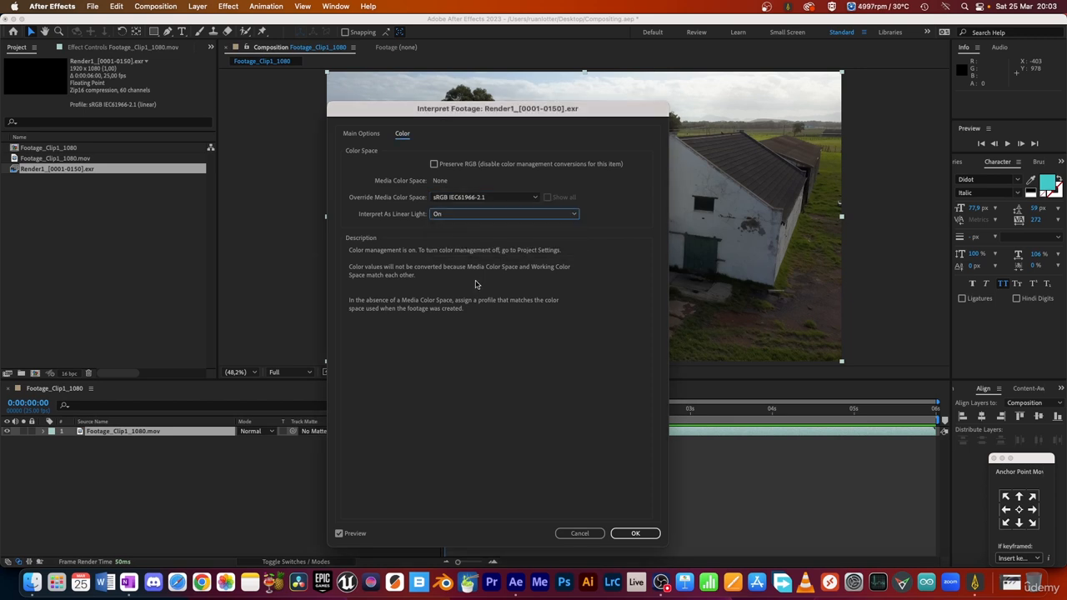
pyautogui.click(636, 535)
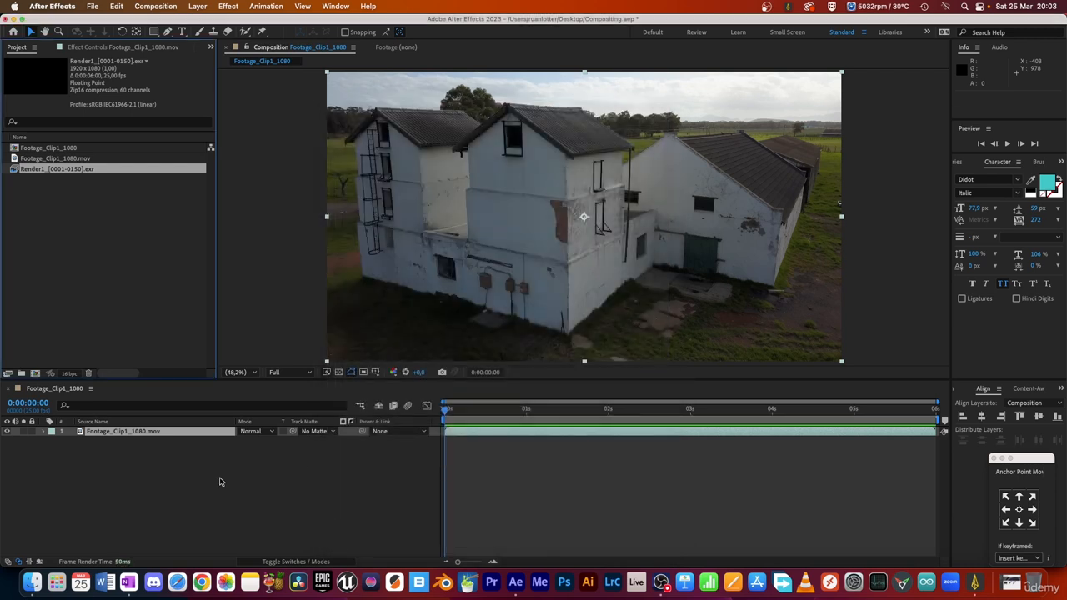
# - Review the project's color settings, including bit depth, working color space and the linearize and scene-referred profile options
pyautogui.click(71, 374)
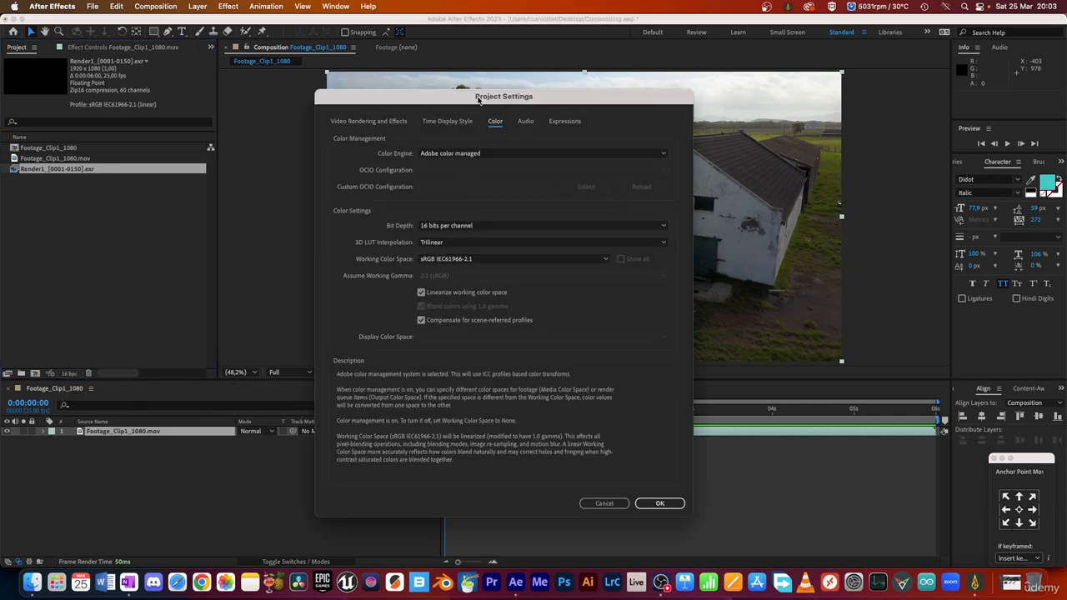
pyautogui.moveTo(479, 99); pyautogui.dragTo(450, 100)
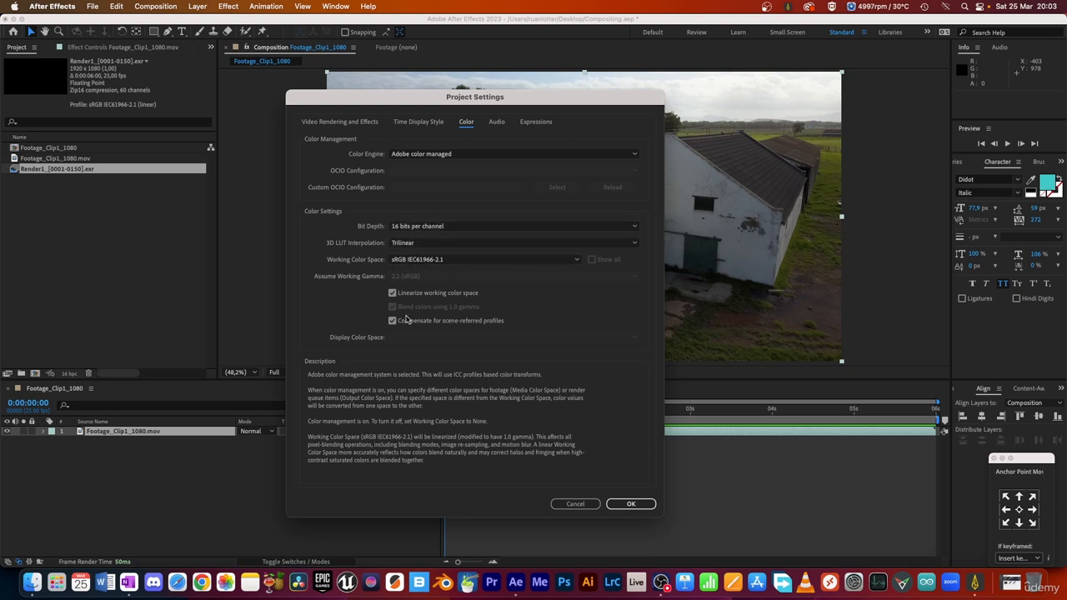
pyautogui.click(631, 505)
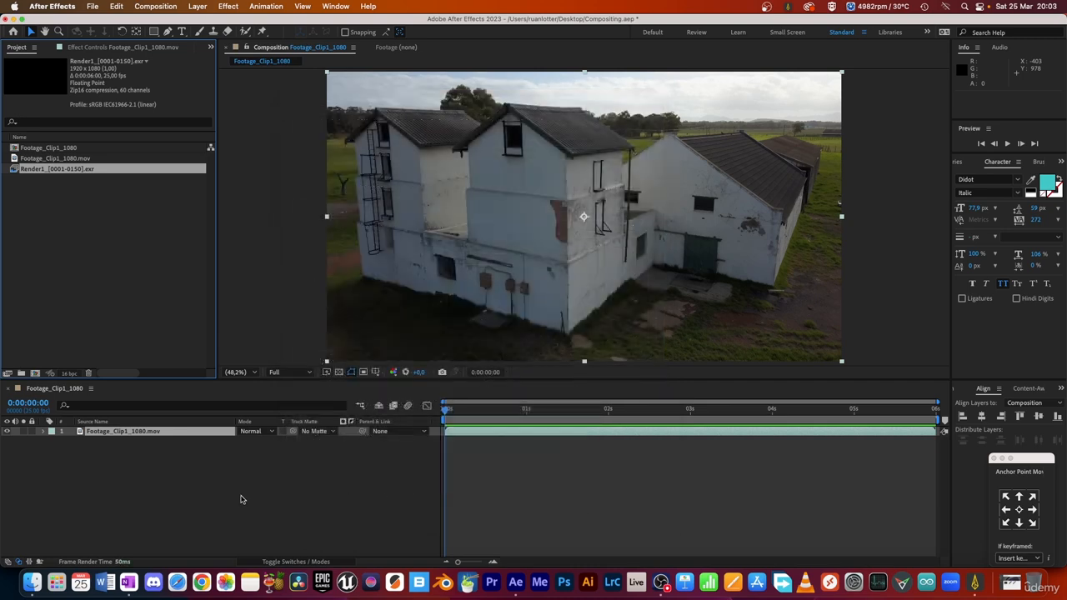